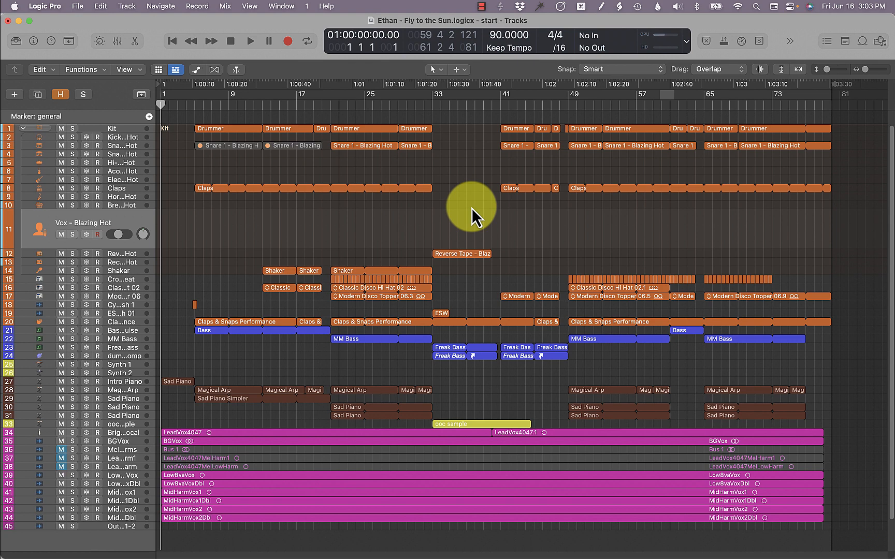
Step: Display the note pad, check the notes for the Reverse Tape - Blazing Hot track and the project, and hide it again
{"action": "key", "text": "alt+super+p"}
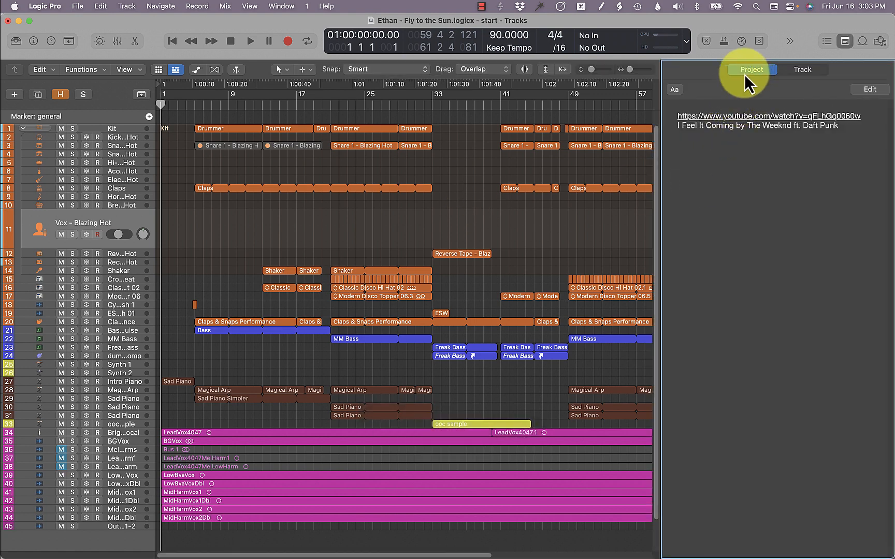
{"action": "left_click", "coordinate": [791, 71]}
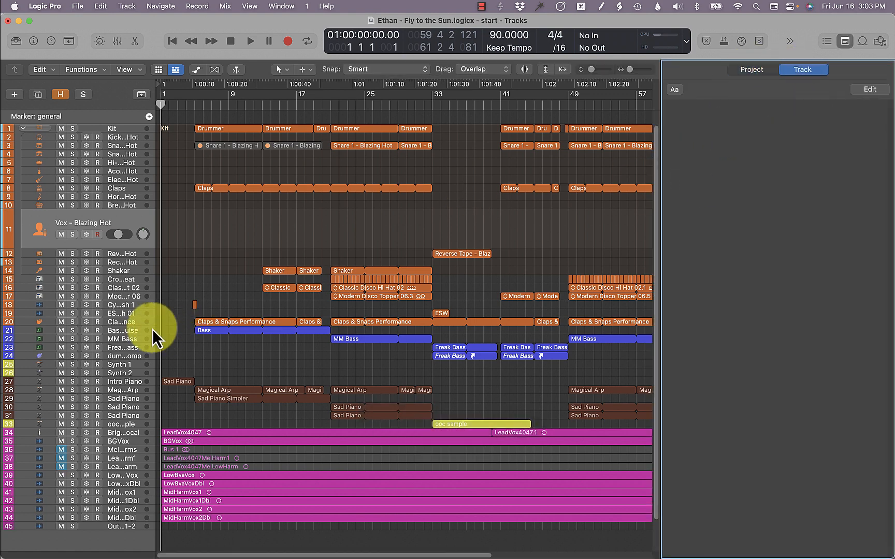
{"action": "left_click", "coordinate": [116, 255]}
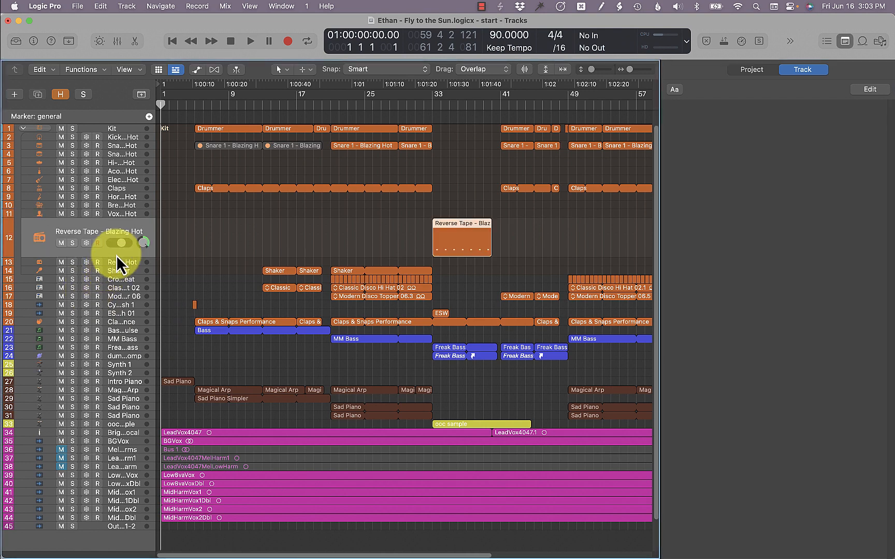
{"action": "left_click", "coordinate": [747, 195]}
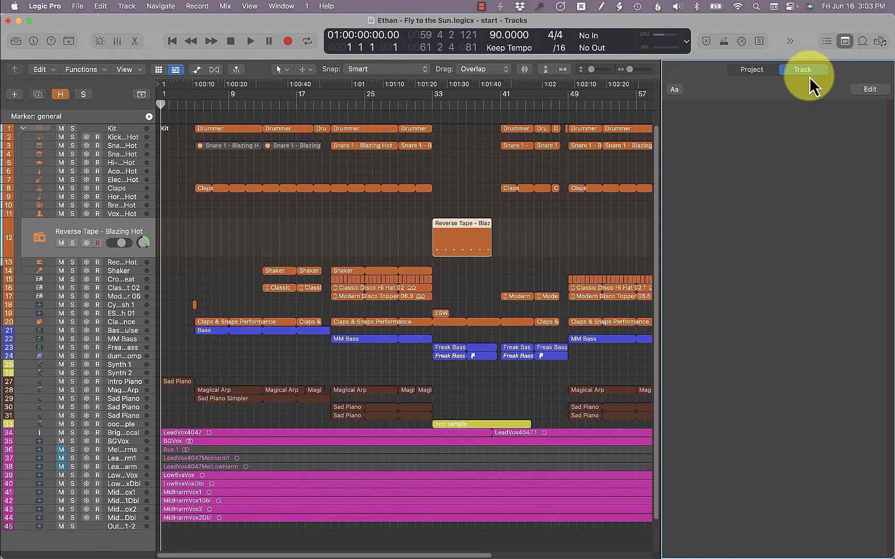
{"action": "left_click", "coordinate": [761, 71]}
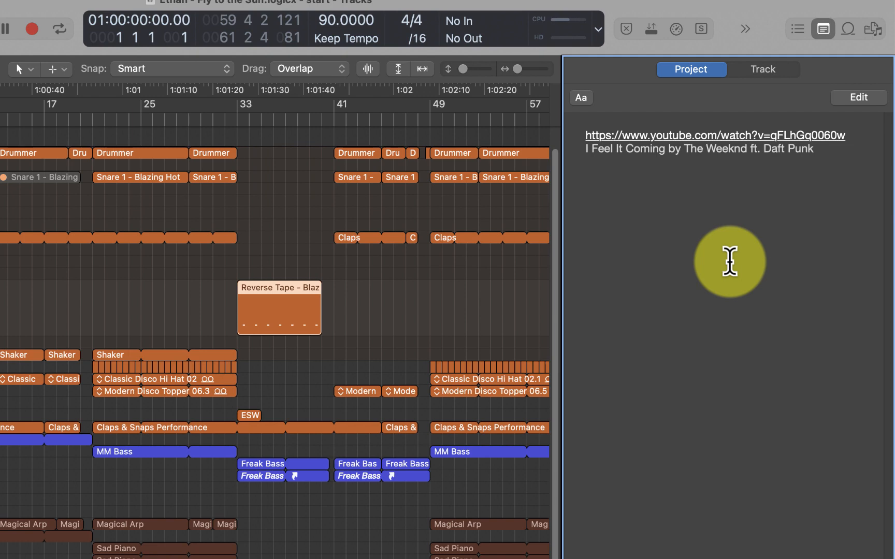
{"action": "key", "text": "alt+super+p"}
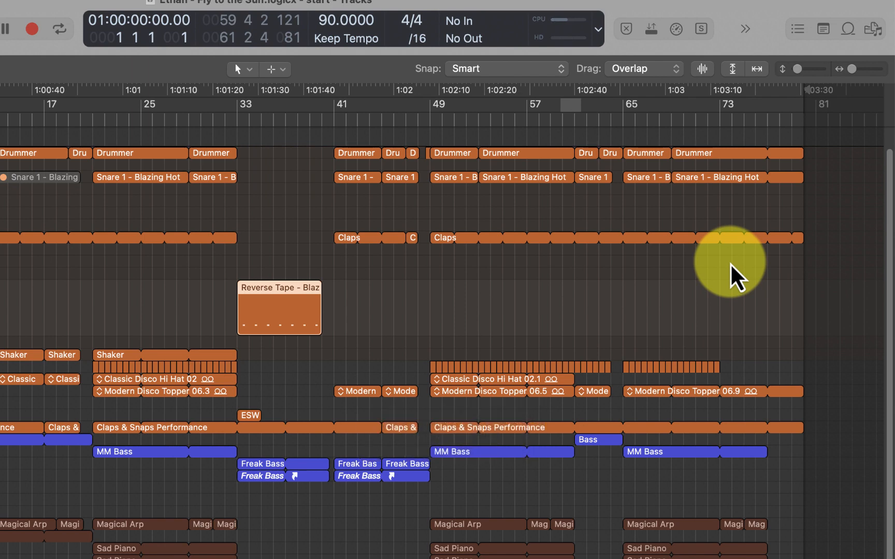
Step: Run the macro "DEMO - Paste publisher requirements - Publisher A" to paste the delivery specs into the project notes, leaving the note pad displayed
{"action": "key", "text": "ctrl+alt+super+e"}
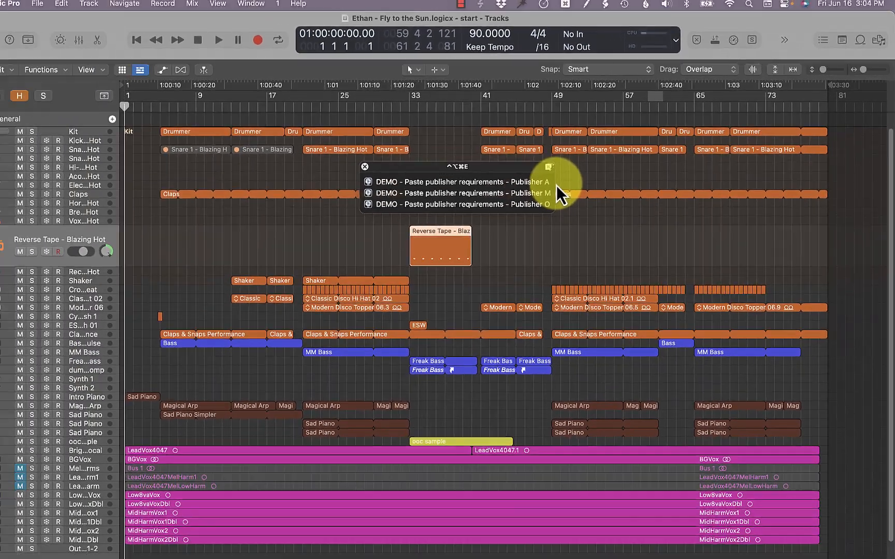
{"action": "left_click", "coordinate": [557, 185]}
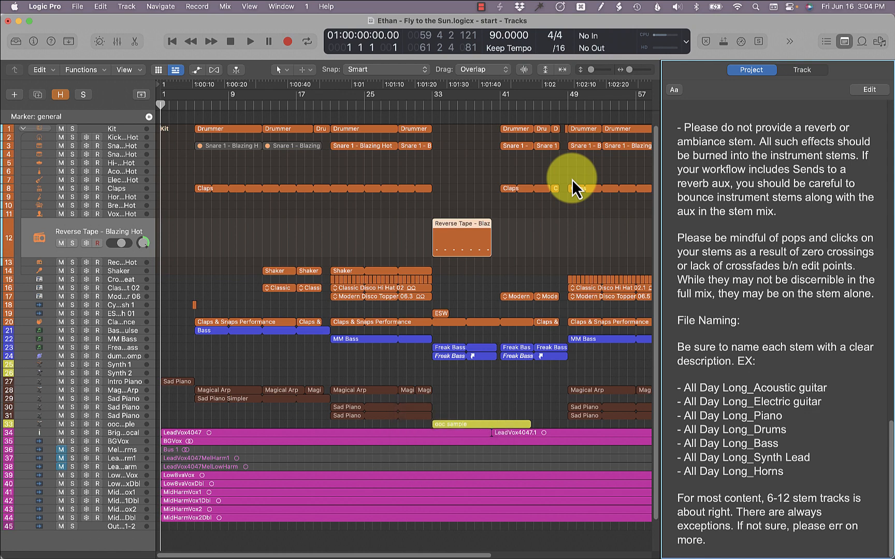
{"action": "key", "text": "alt+super+p"}
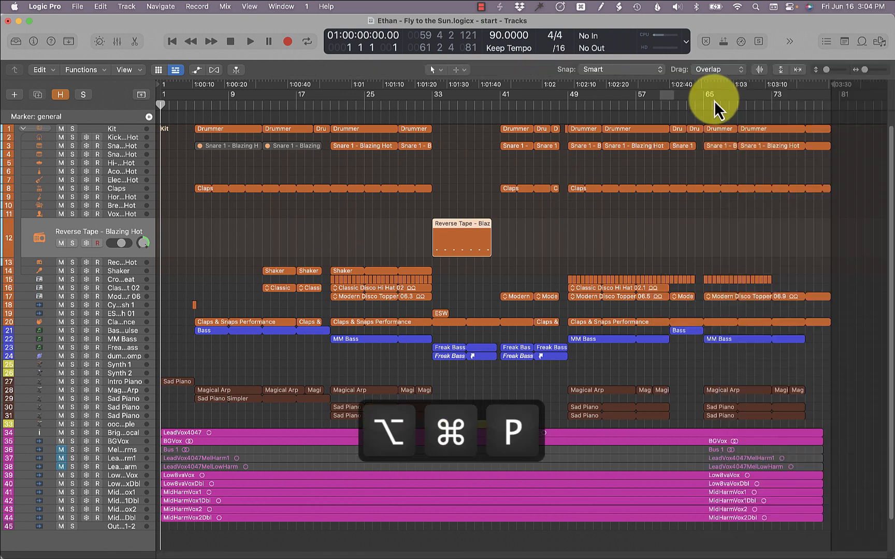
{"action": "key", "text": "alt+super+p"}
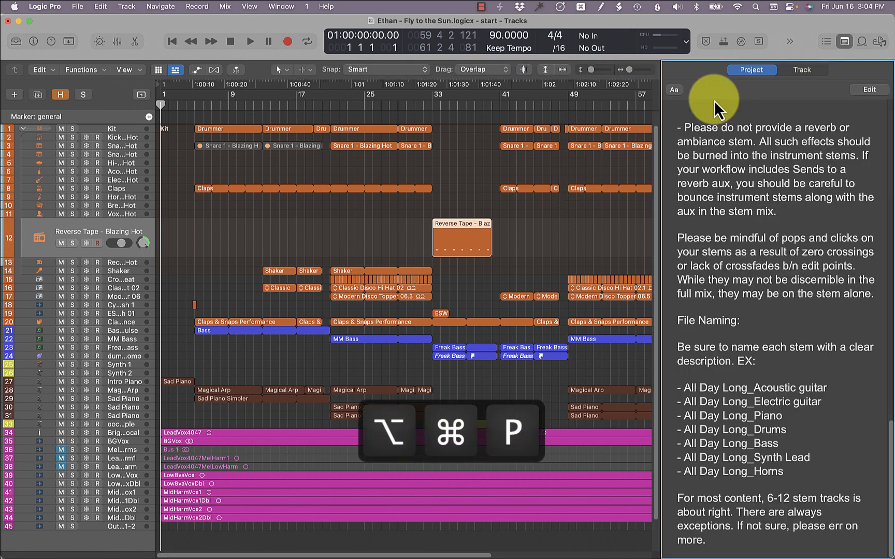
Step: Read through the Publisher A delivery specs in the project notes, turning note editing on and off again
{"action": "scroll", "coordinate": [732, 201], "scroll_direction": "up", "scroll_amount": 1}
{"action": "scroll", "coordinate": [732, 201], "scroll_direction": "up", "scroll_amount": 10}
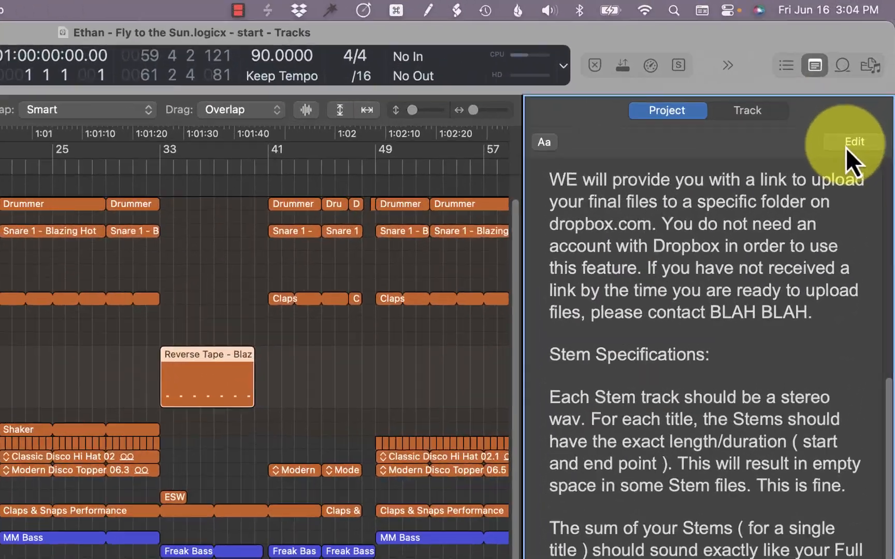
{"action": "left_click", "coordinate": [868, 90]}
{"action": "scroll", "coordinate": [717, 413], "scroll_direction": "down", "scroll_amount": 5}
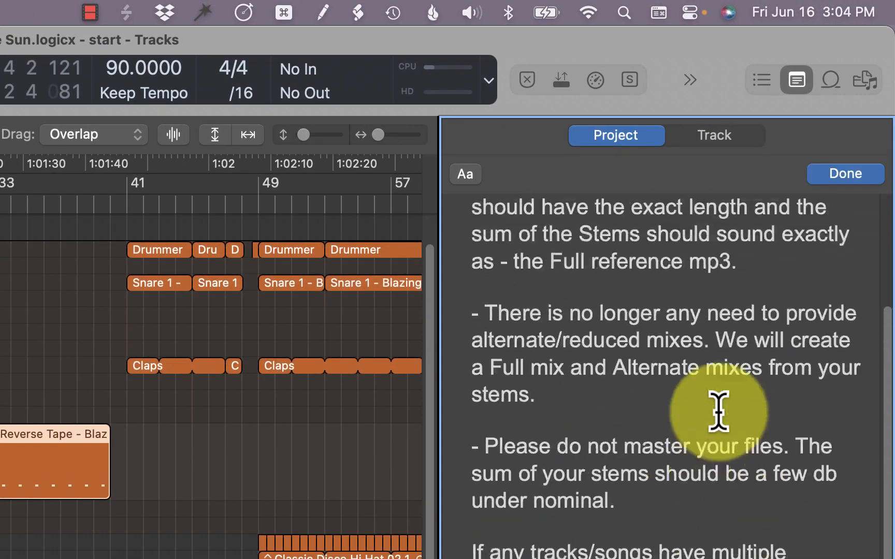
{"action": "scroll", "coordinate": [717, 413], "scroll_direction": "up", "scroll_amount": 15}
{"action": "scroll", "coordinate": [718, 413], "scroll_direction": "down", "scroll_amount": 4}
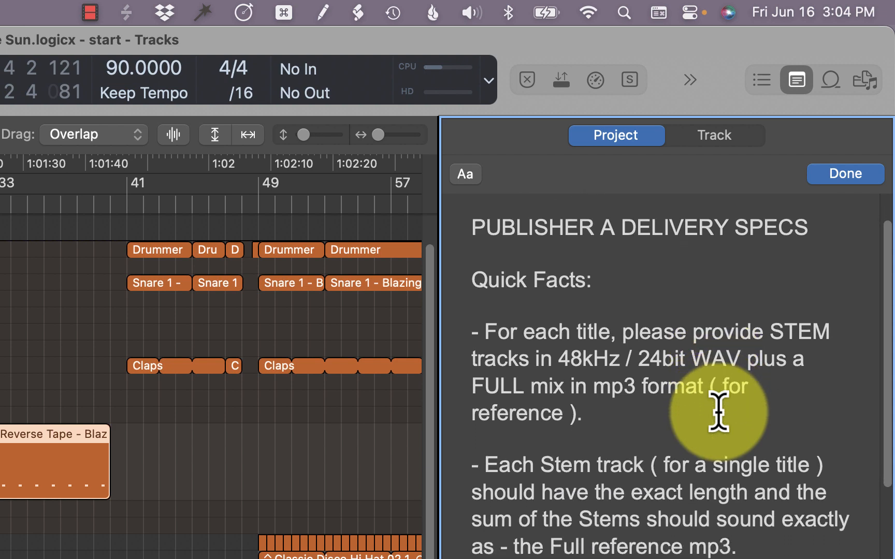
{"action": "scroll", "coordinate": [608, 488], "scroll_direction": "down", "scroll_amount": 15}
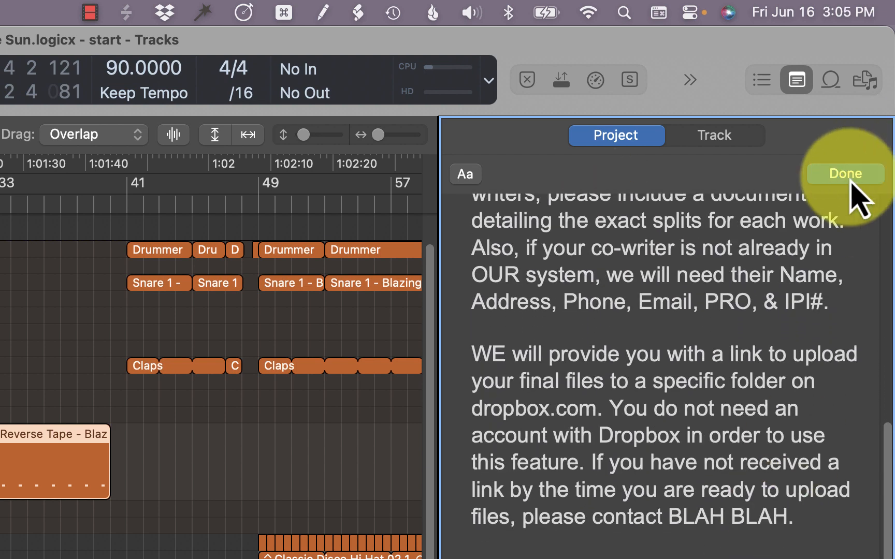
{"action": "left_click", "coordinate": [845, 174]}
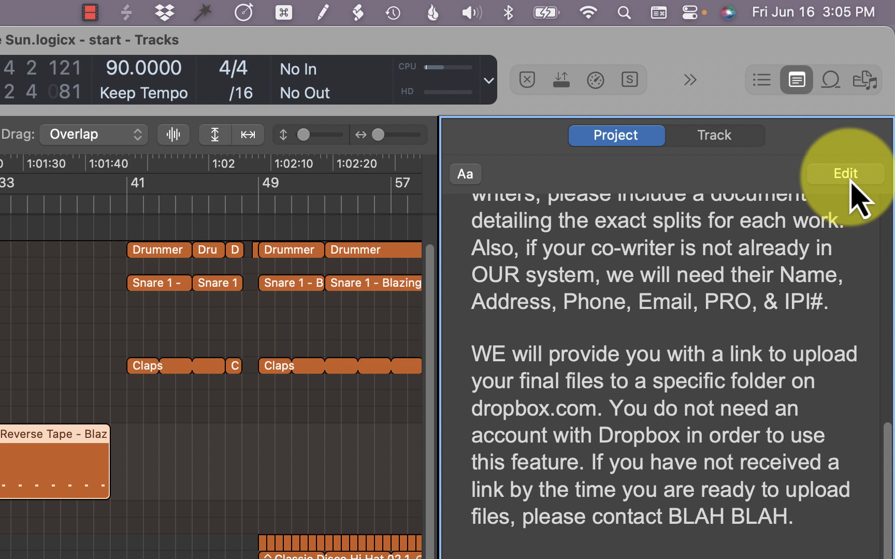
{"action": "key", "text": "j"}
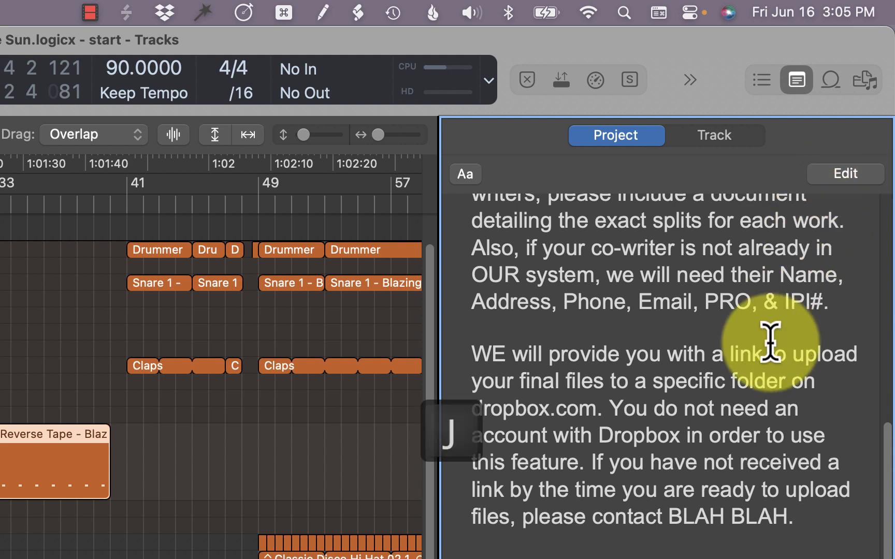
{"action": "scroll", "coordinate": [769, 343], "scroll_direction": "up", "scroll_amount": 10}
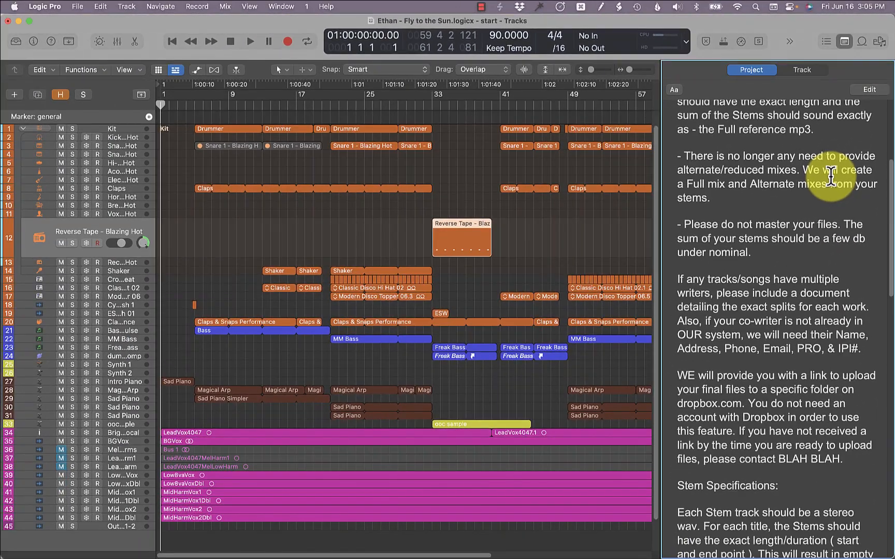
Step: Switch to Keyboard Maestro Editor and examine the Publisher O macro's Activate Logic Pro action and its note pad display condition
{"action": "key", "text": "super+Tab"}
{"action": "key", "text": "super+Tab"}
{"action": "key", "text": "super+Tab"}
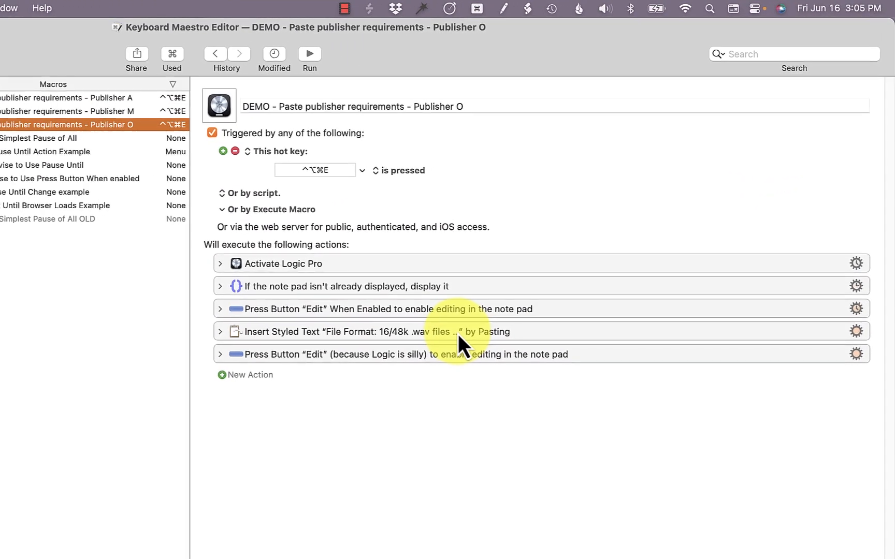
{"action": "left_click", "coordinate": [259, 266]}
{"action": "left_click", "coordinate": [222, 267]}
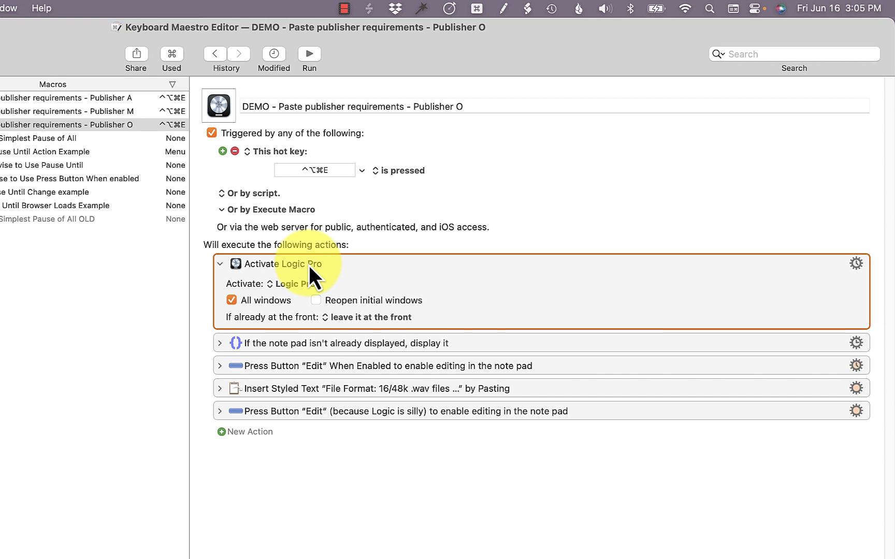
{"action": "left_click", "coordinate": [220, 265]}
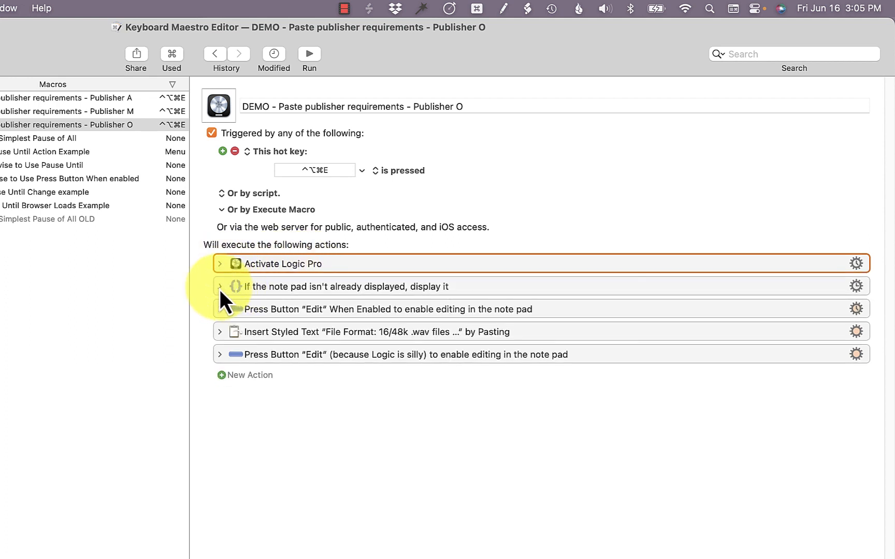
{"action": "left_click", "coordinate": [219, 287]}
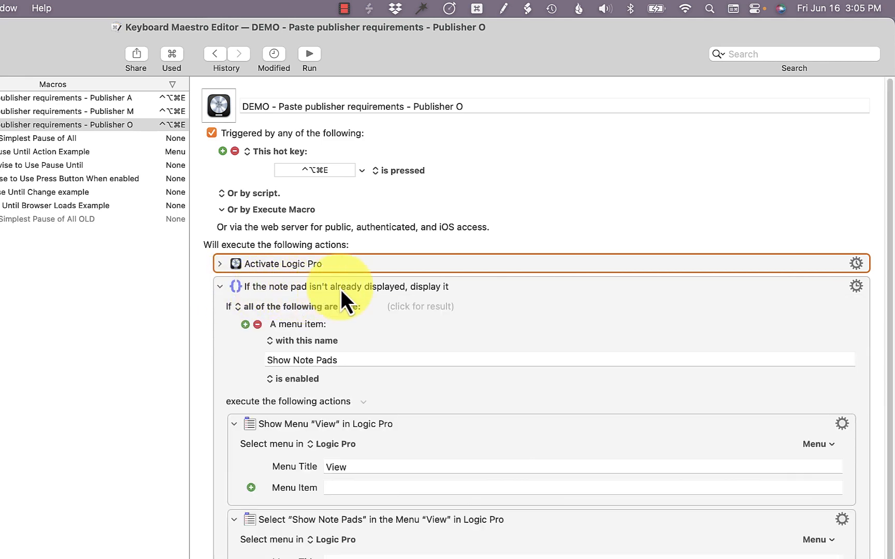
{"action": "scroll", "coordinate": [336, 298], "scroll_direction": "down", "scroll_amount": 3}
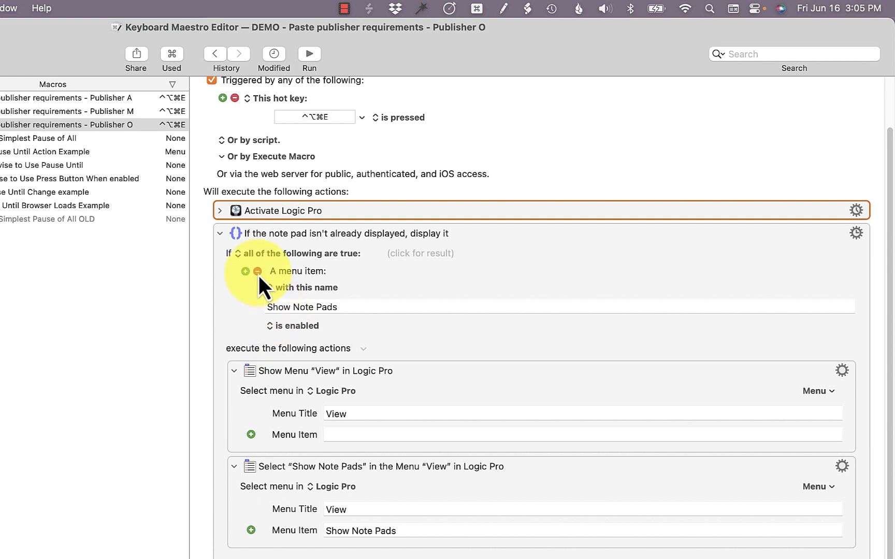
Step: Open the Publisher A macro and examine its Show Menu "View" action and the actions inside the note pad display condition
{"action": "left_click", "coordinate": [128, 100]}
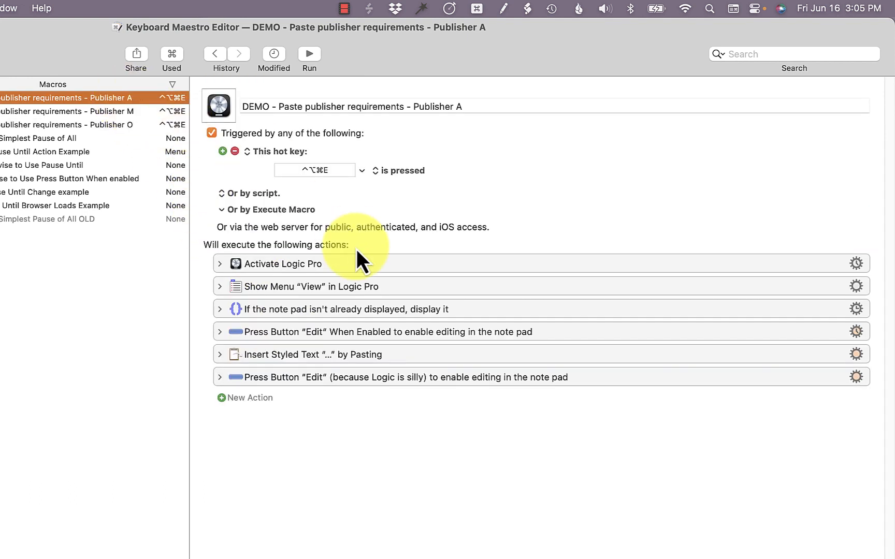
{"action": "left_click", "coordinate": [219, 286]}
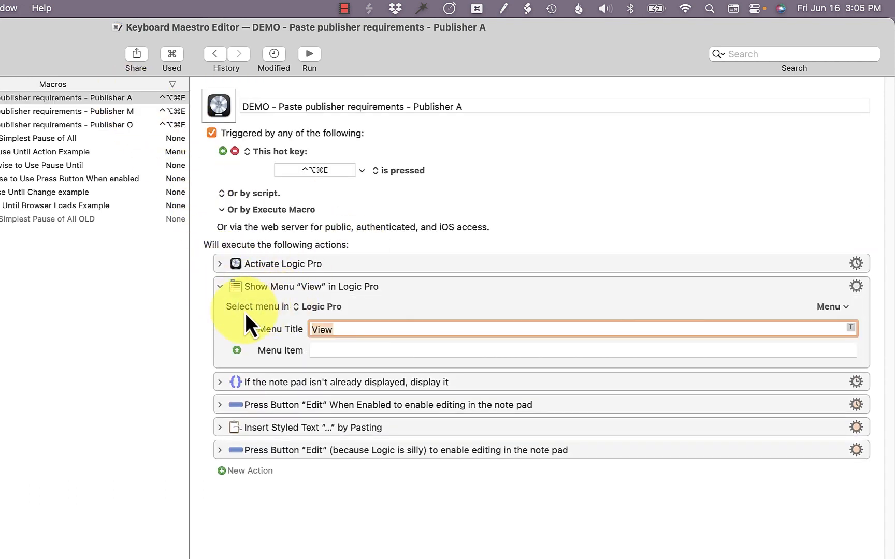
{"action": "left_click", "coordinate": [220, 382]}
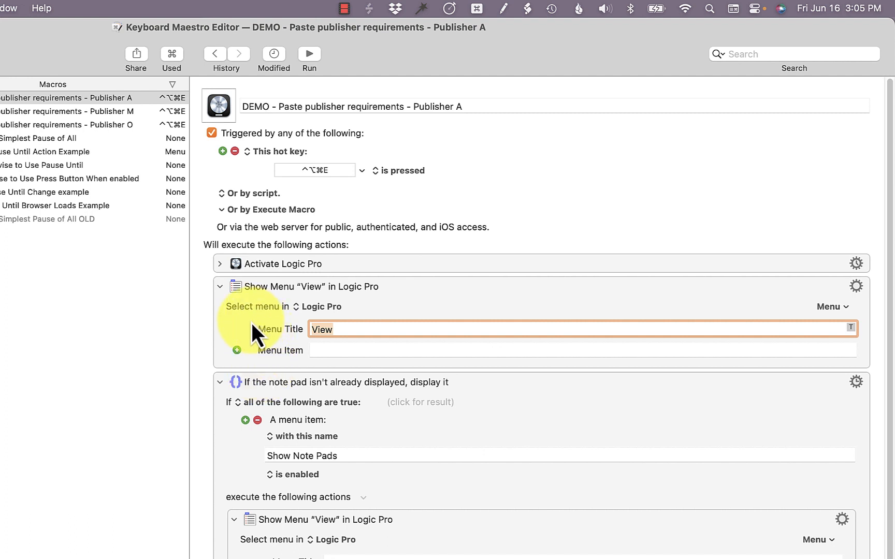
{"action": "scroll", "coordinate": [251, 322], "scroll_direction": "down", "scroll_amount": 5}
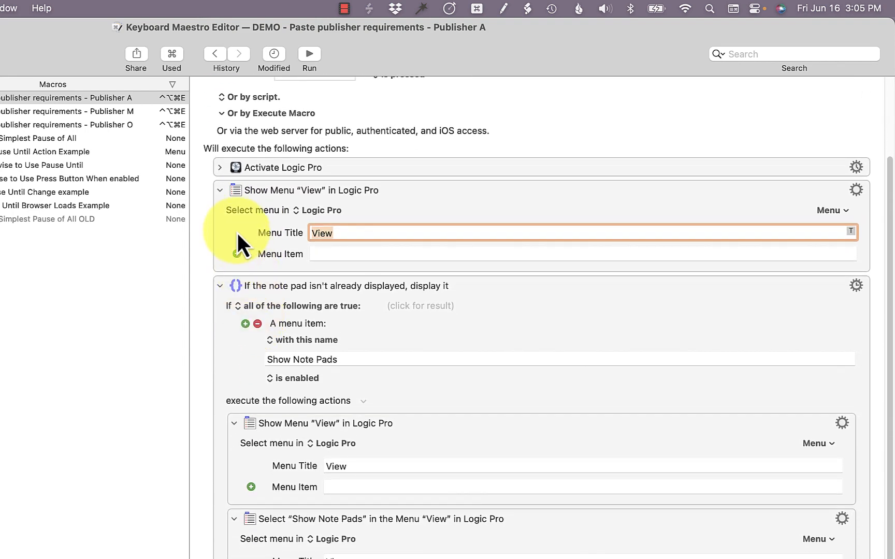
{"action": "left_click", "coordinate": [237, 232]}
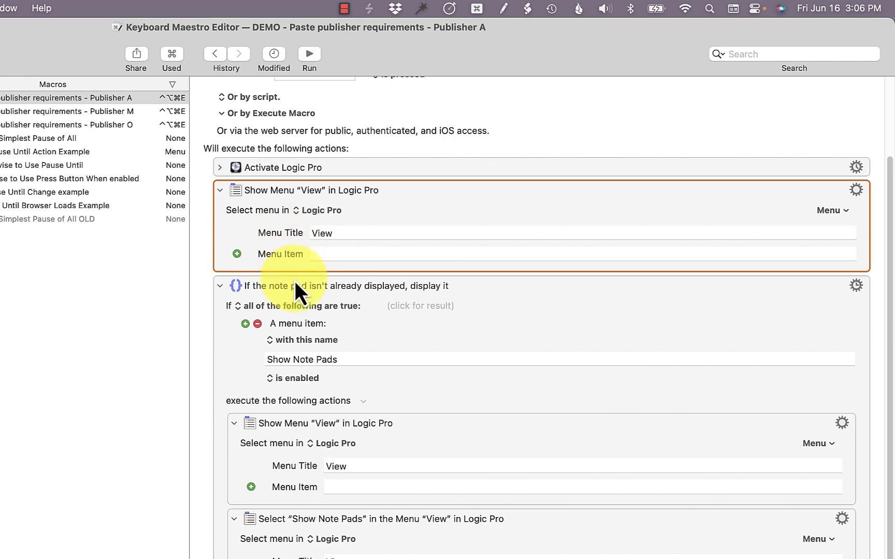
{"action": "scroll", "coordinate": [294, 287], "scroll_direction": "down", "scroll_amount": 3}
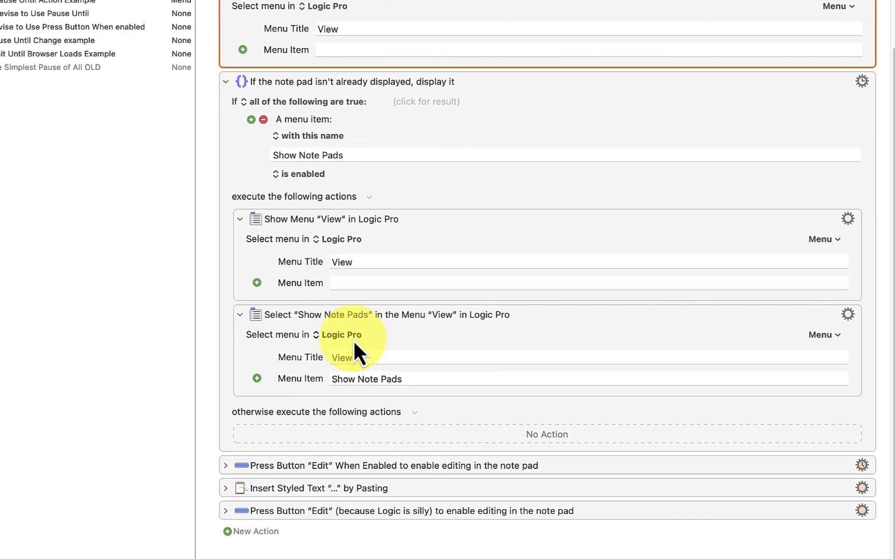
{"action": "left_click", "coordinate": [353, 344]}
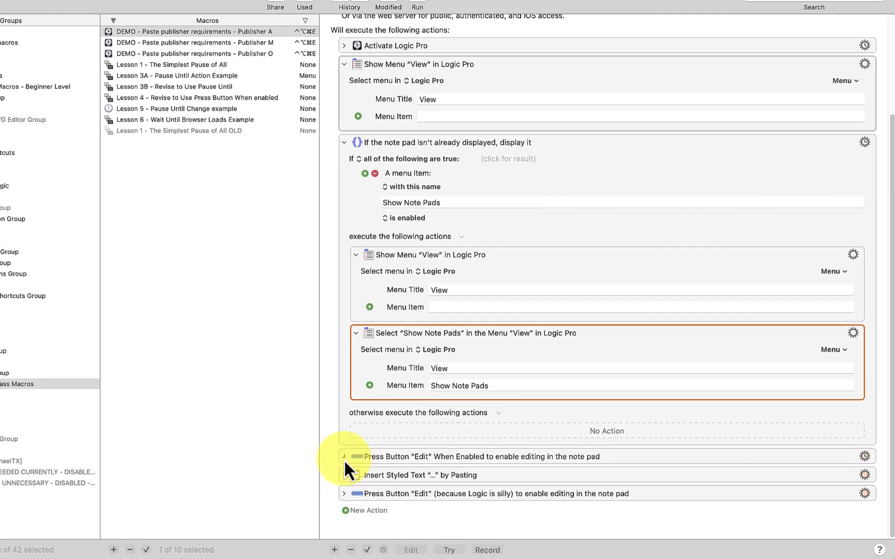
Step: Examine the first Press Button "Edit" action and compare it with the matching control in Logic Pro's note pad
{"action": "left_click", "coordinate": [227, 438]}
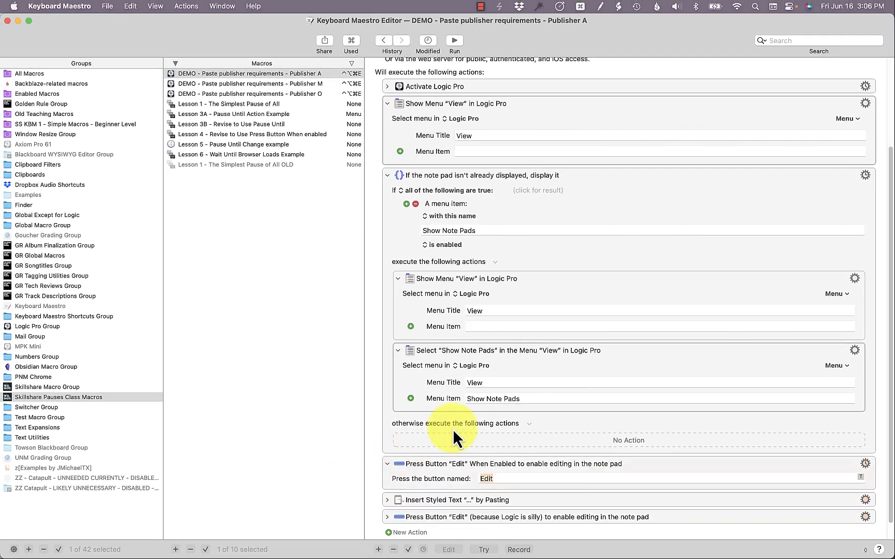
{"action": "scroll", "coordinate": [453, 430], "scroll_direction": "down", "scroll_amount": 3}
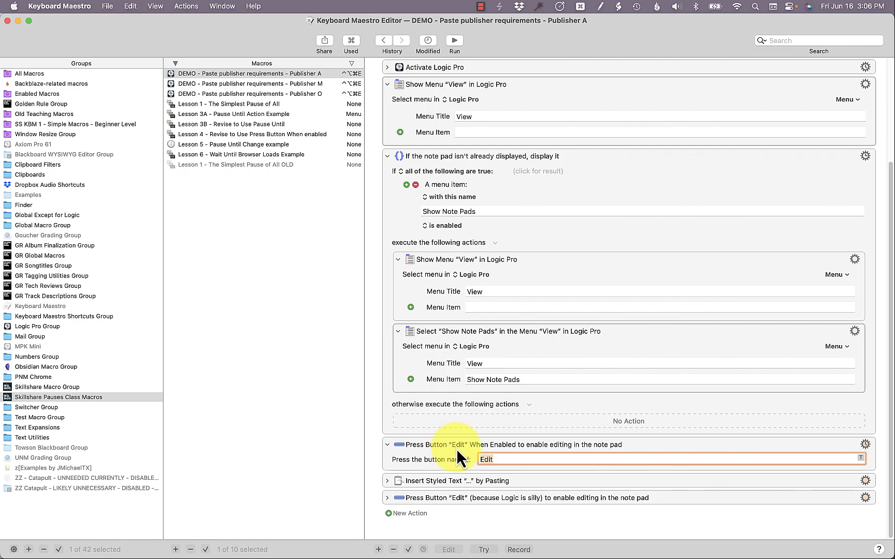
{"action": "key", "text": "super+Tab"}
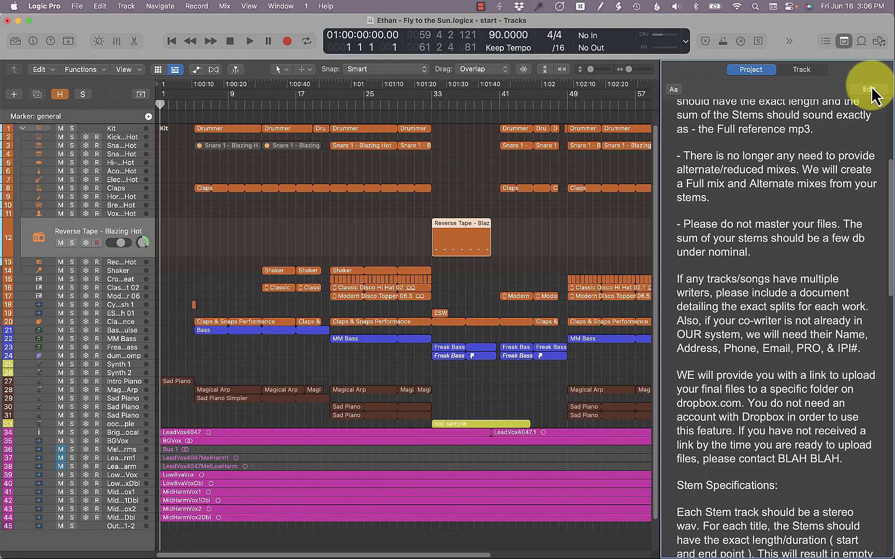
{"action": "key", "text": "super+Tab"}
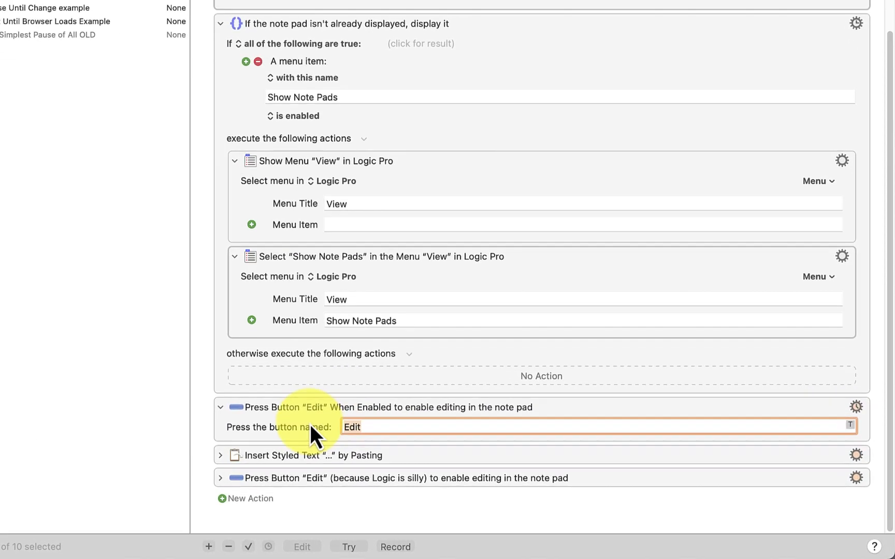
{"action": "left_click", "coordinate": [311, 426]}
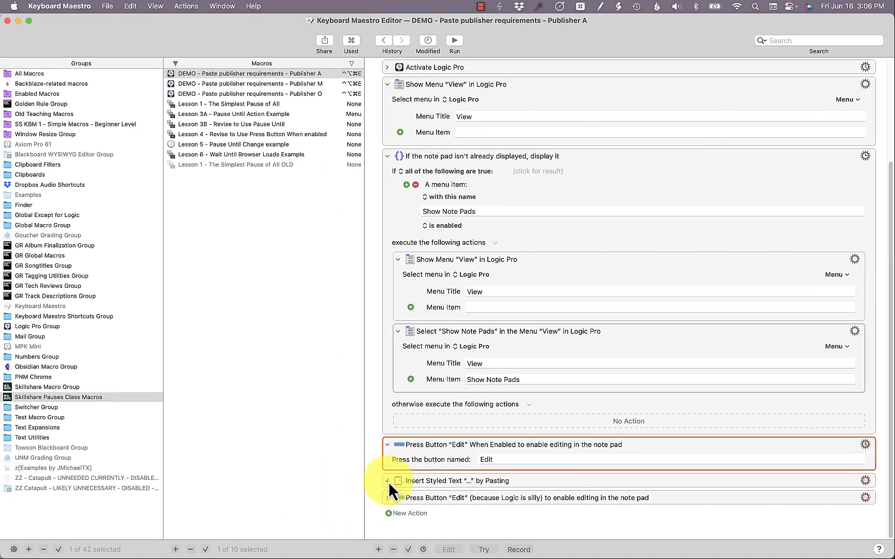
Step: Expand the Insert Styled Text action, compare its Publisher A delivery specs with the notes in Logic Pro, and collapse the action again
{"action": "left_click", "coordinate": [237, 458]}
{"action": "scroll", "coordinate": [445, 456], "scroll_direction": "down", "scroll_amount": 3}
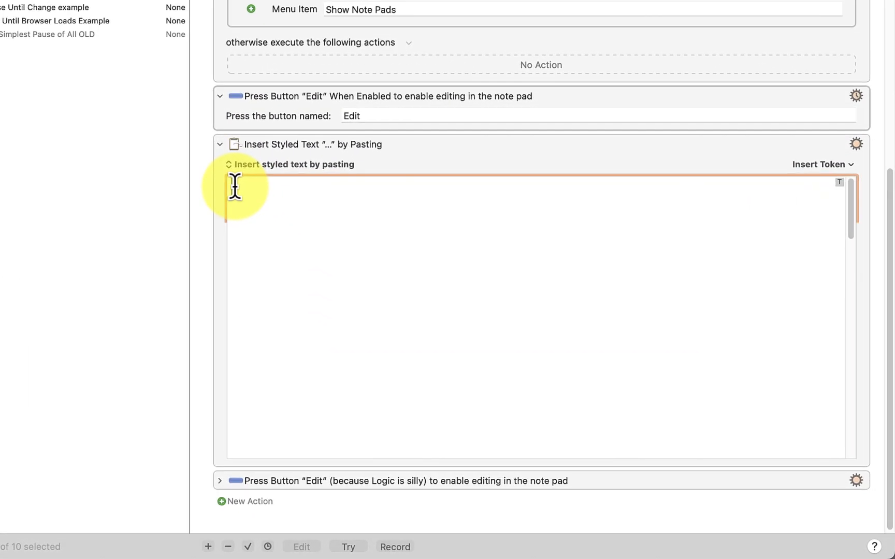
{"action": "key", "text": "super+v"}
{"action": "left_click_drag", "start_coordinate": [289, 283], "coordinate": [307, 432]}
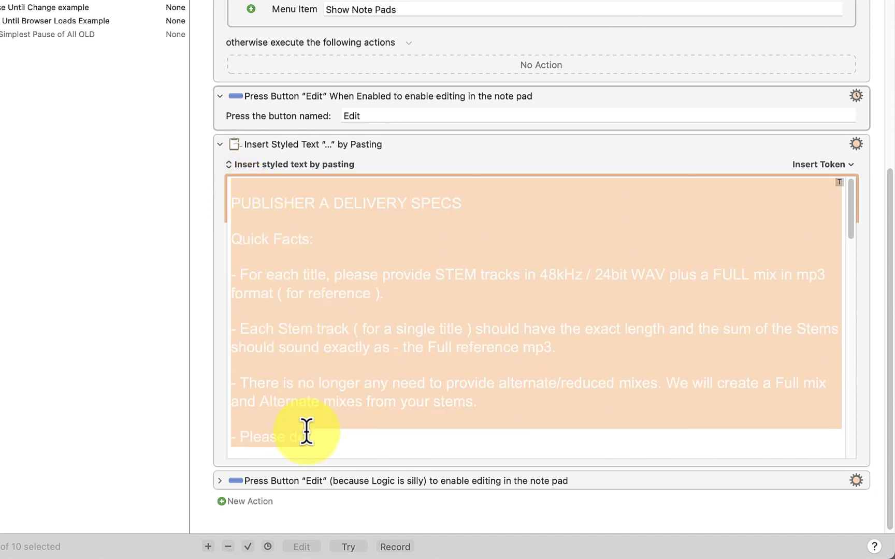
{"action": "key", "text": "super+Tab"}
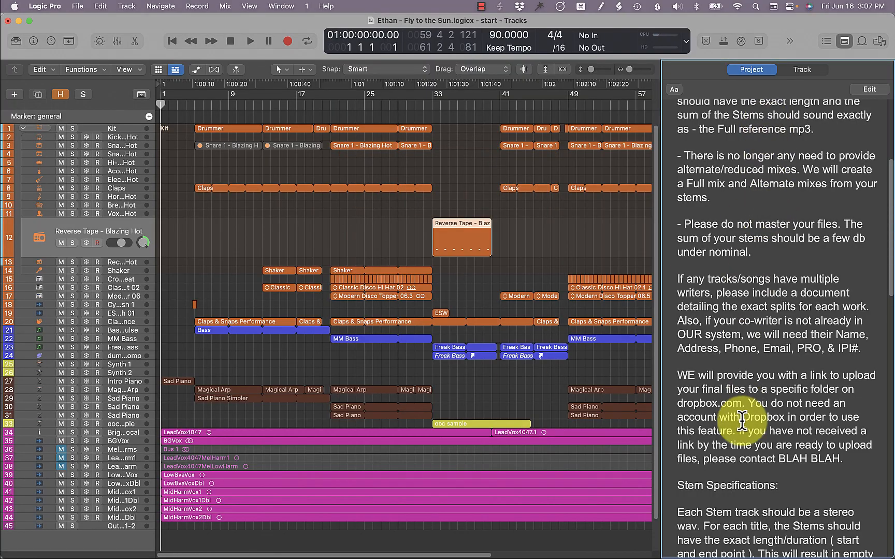
{"action": "key", "text": "super+Tab"}
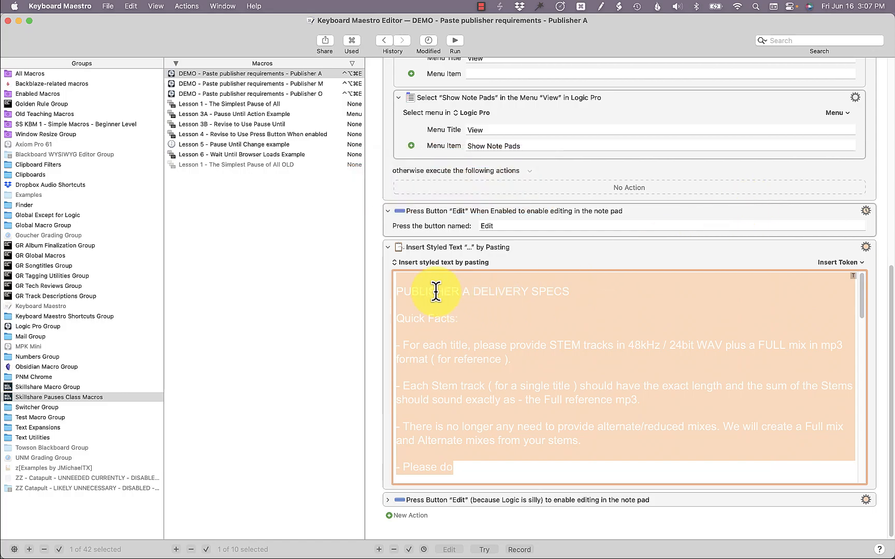
{"action": "scroll", "coordinate": [438, 340], "scroll_direction": "down", "scroll_amount": 5}
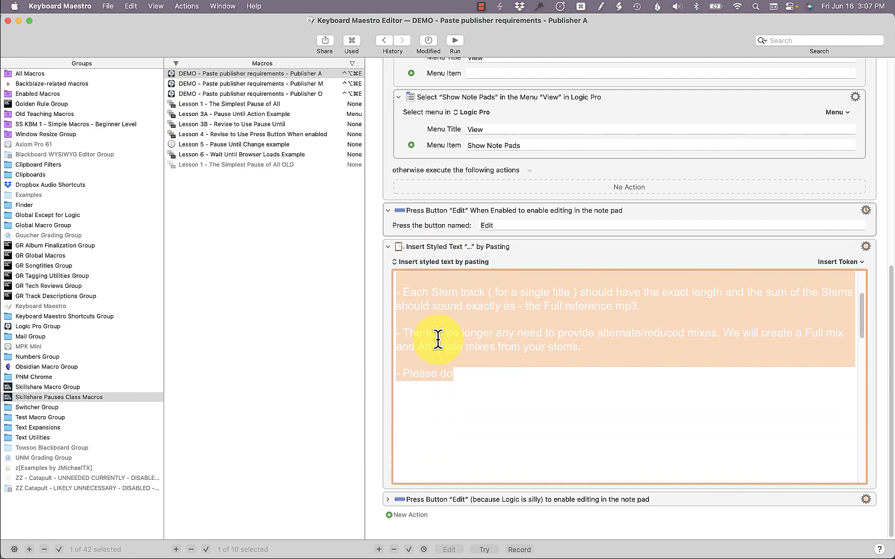
{"action": "left_click", "coordinate": [387, 246]}
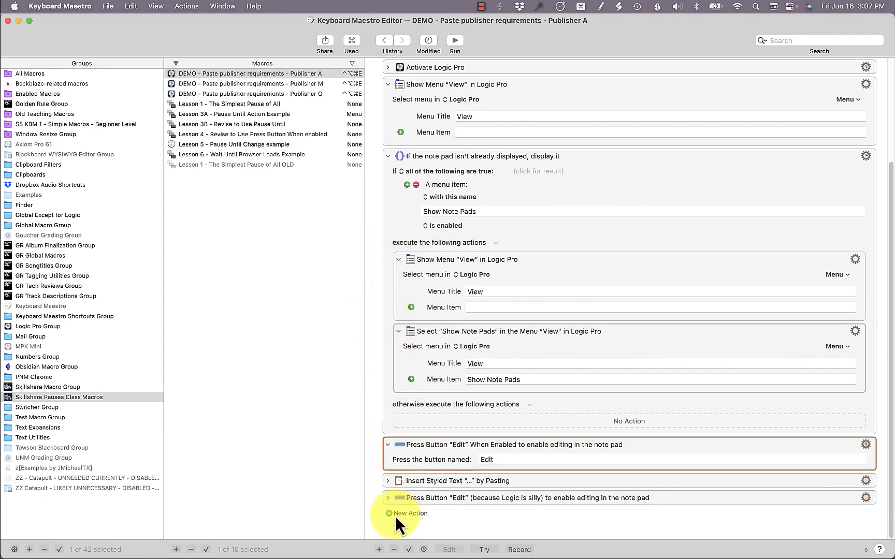
Step: Examine the final Press Button "Edit" action and demonstrate it in Logic Pro by turning note editing on and off, returning to Keyboard Maestro Editor
{"action": "left_click", "coordinate": [388, 499]}
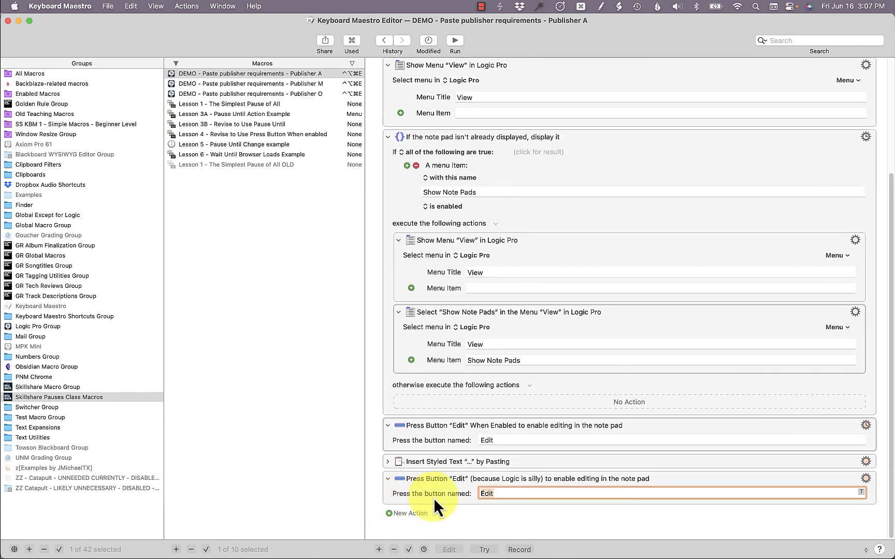
{"action": "key", "text": "super+Tab"}
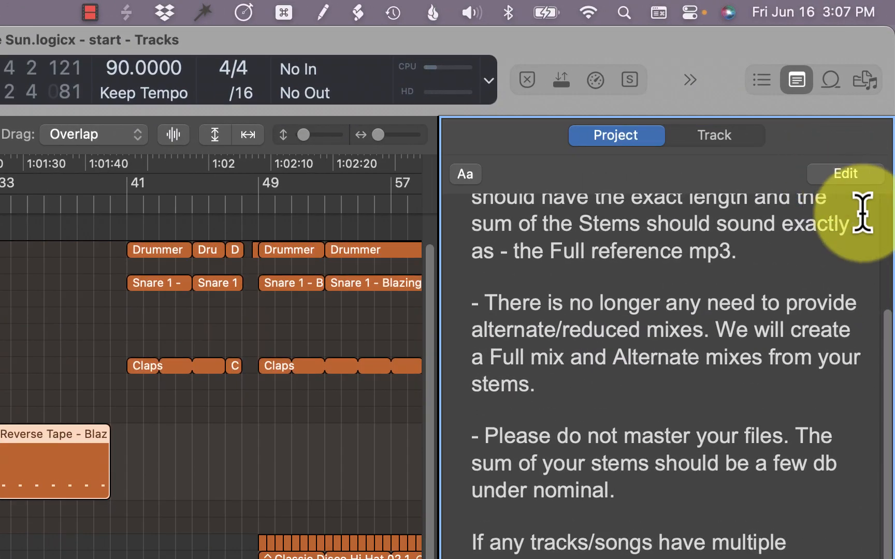
{"action": "left_click", "coordinate": [822, 175]}
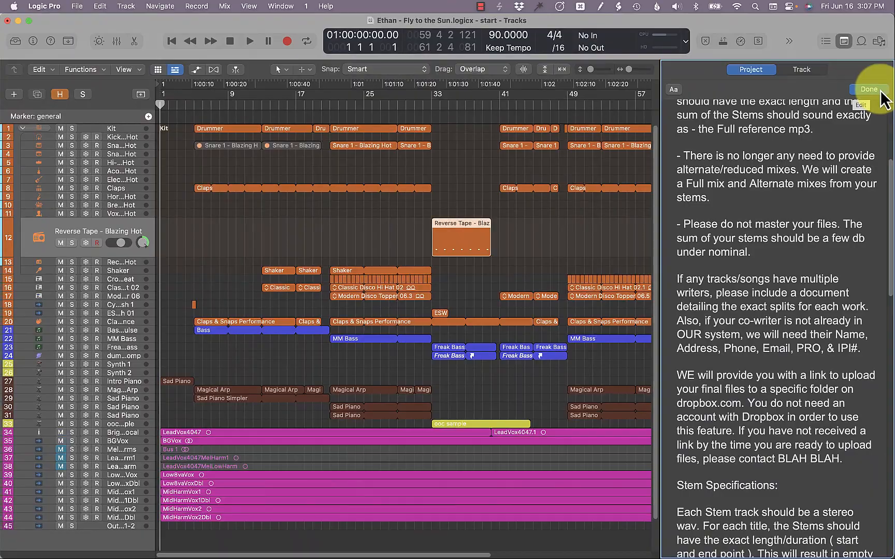
{"action": "left_click", "coordinate": [868, 179]}
{"action": "key", "text": "super+Tab"}
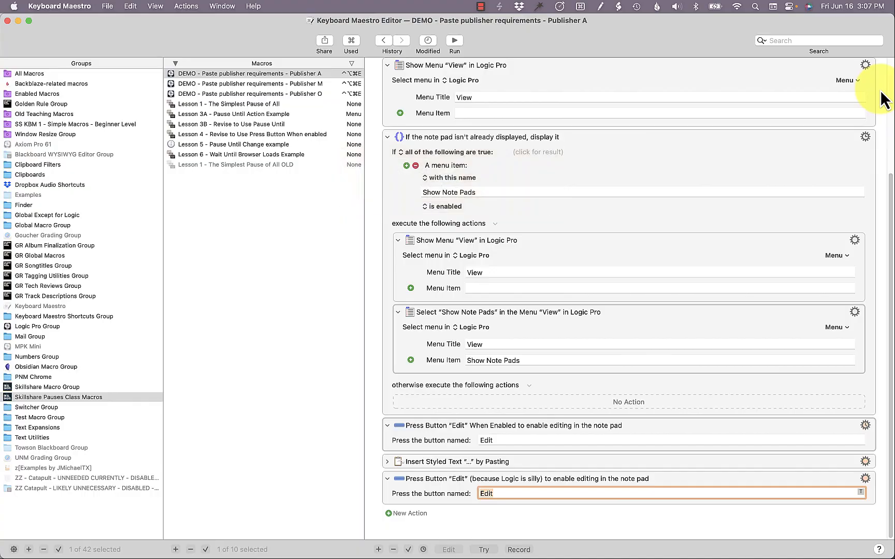
Step: Collapse all actions of the Publisher A macro for an overview and expand them all again to review their settings
{"action": "left_click", "coordinate": [387, 479], "text": "alt"}
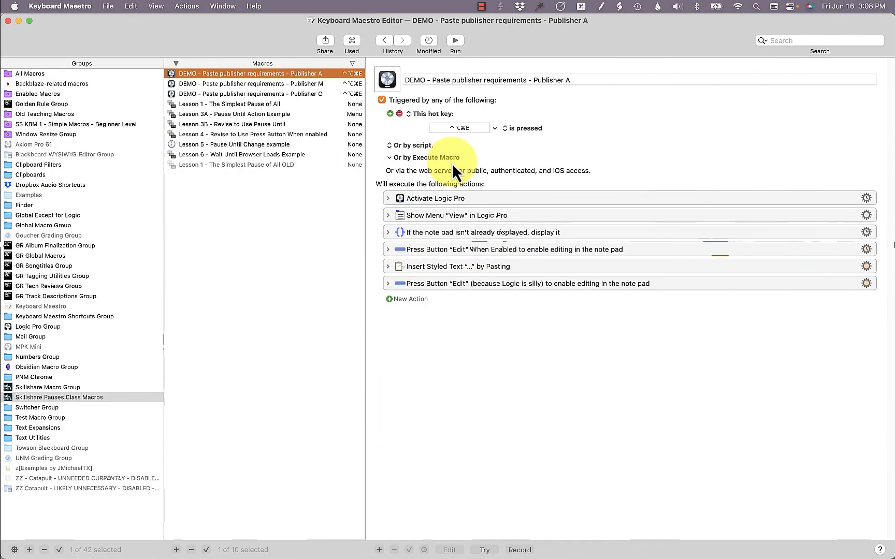
{"action": "left_click", "coordinate": [388, 199], "text": "alt"}
{"action": "scroll", "coordinate": [389, 199], "scroll_direction": "down", "scroll_amount": 10}
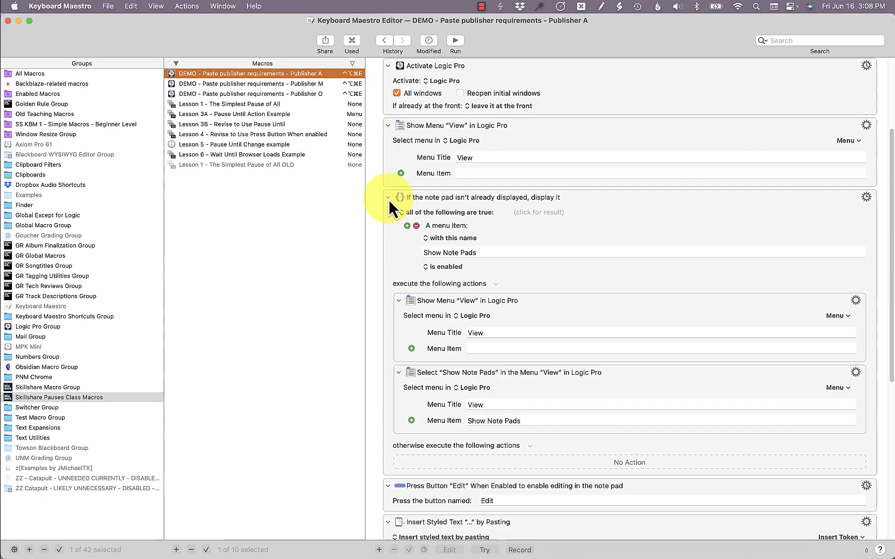